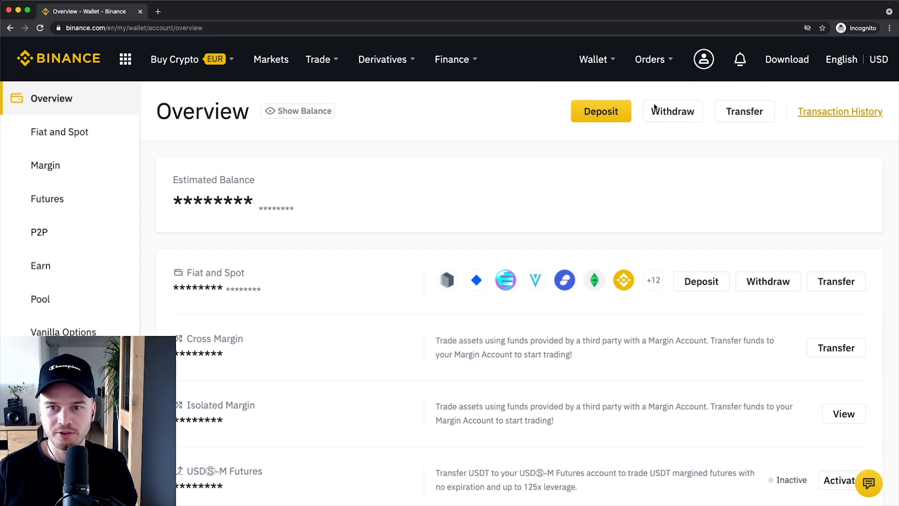
# Open the wallet's withdrawal page and switch it from fiat to crypto withdrawal
pyautogui.click(682, 113)
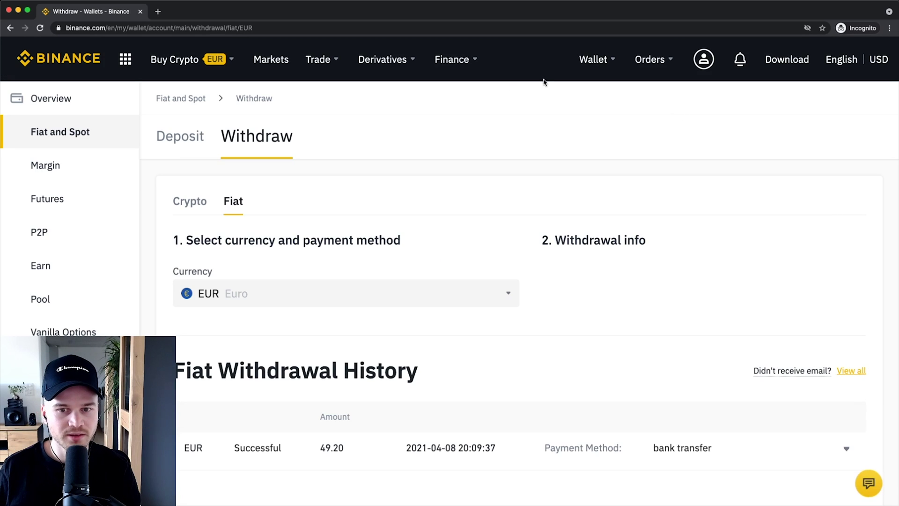
pyautogui.scroll(-2, 252, 218)
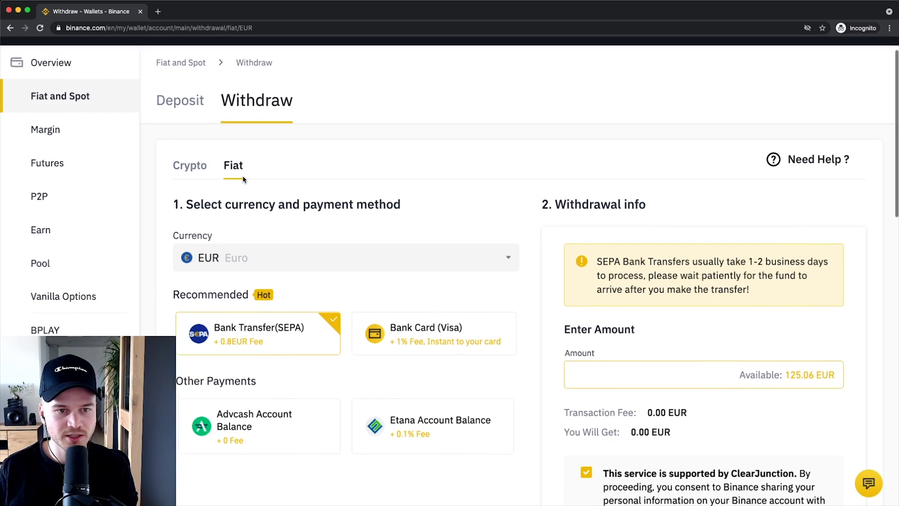
pyautogui.keyDown('ctrl'); pyautogui.scroll(3, 236, 145); pyautogui.keyUp('ctrl')
pyautogui.keyDown('ctrl'); pyautogui.scroll(-3, 242, 149); pyautogui.keyUp('ctrl')
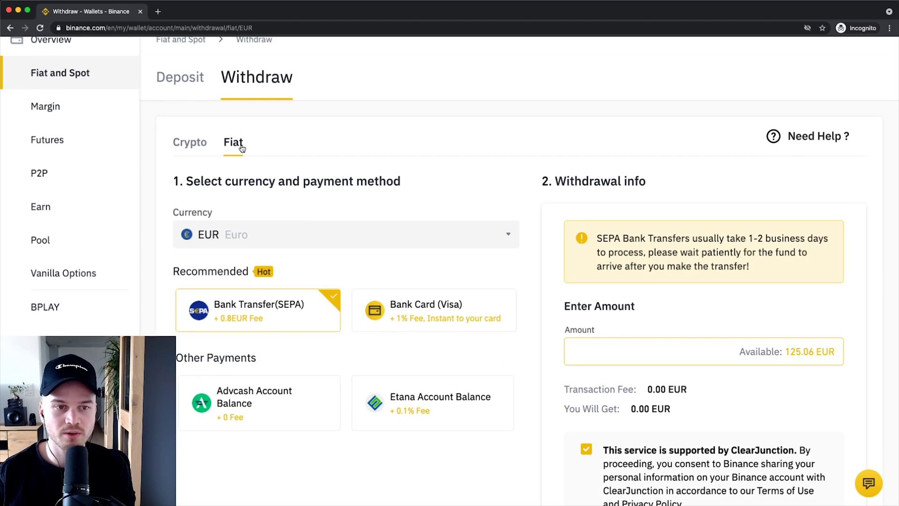
pyautogui.click(195, 143)
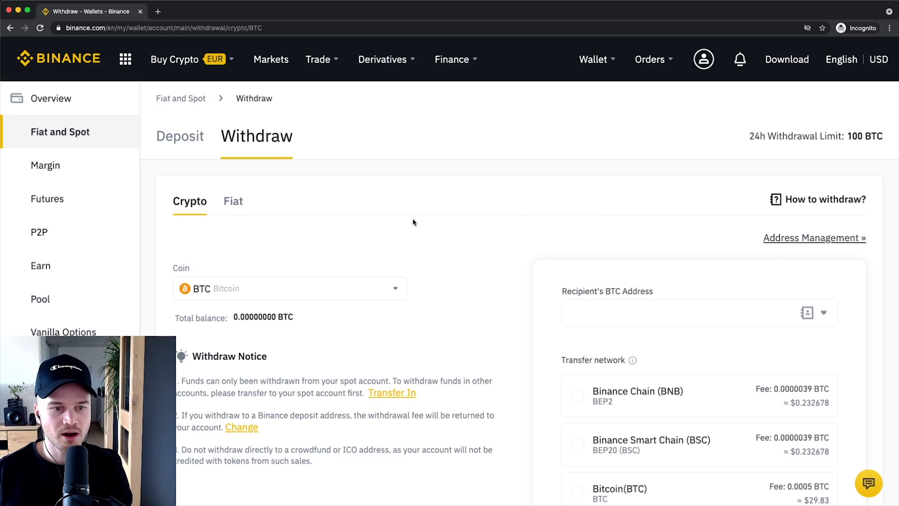
# Look through the list of coins that can be withdrawn, and close the list
pyautogui.scroll(-2, 413, 221)
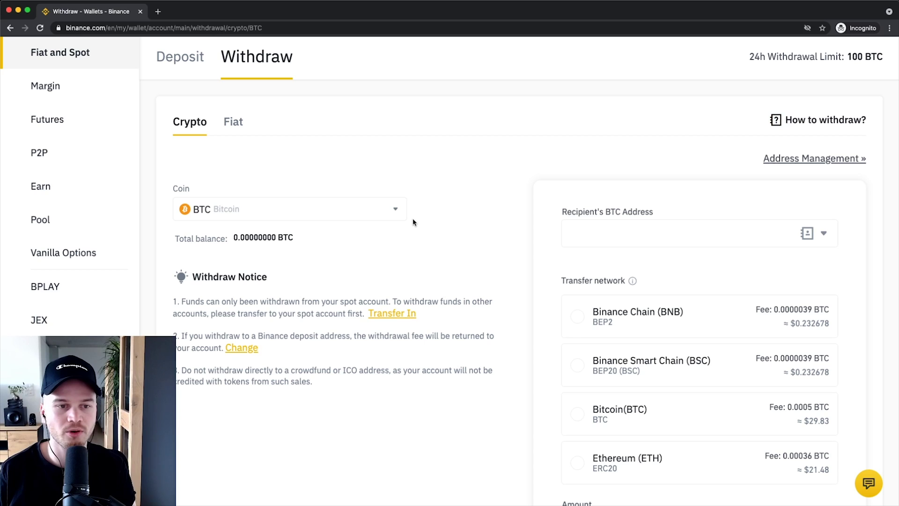
pyautogui.scroll(-1, 412, 218)
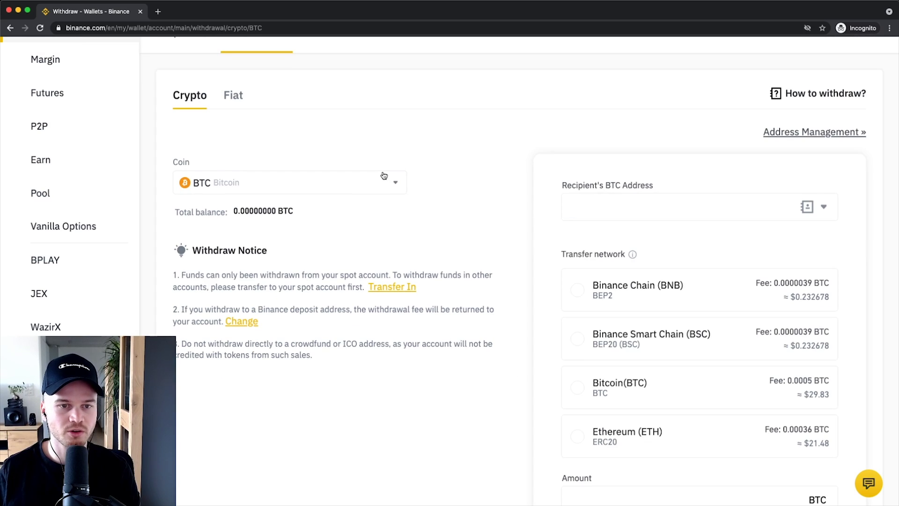
pyautogui.keyDown('ctrl'); pyautogui.scroll(5, 409, 201); pyautogui.keyUp('ctrl')
pyautogui.click(407, 187)
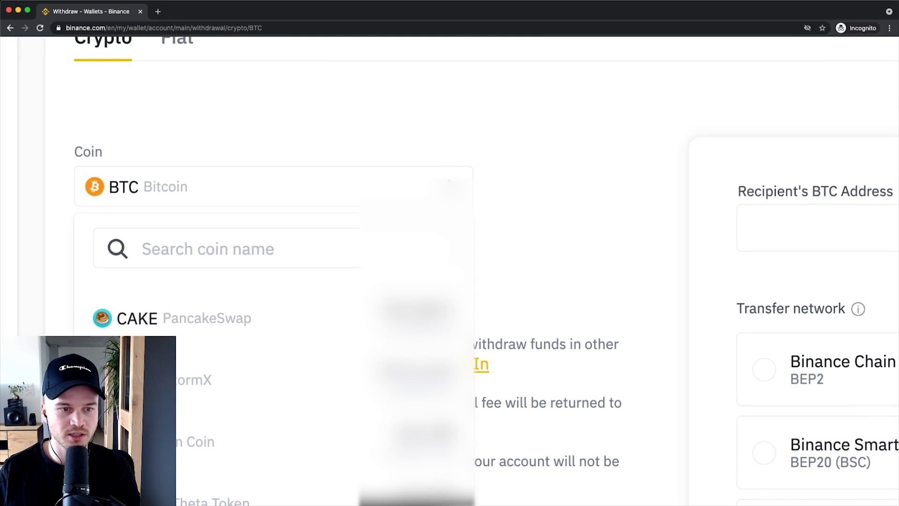
pyautogui.scroll(-4, 403, 128)
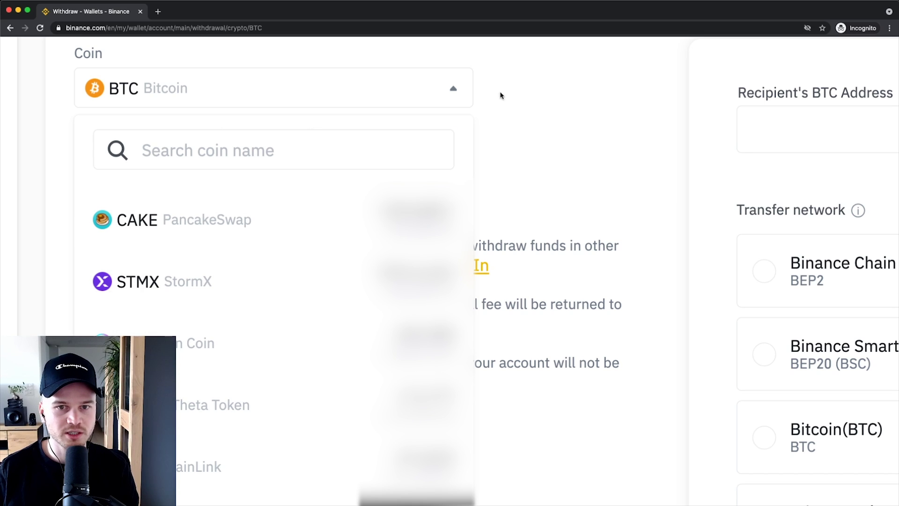
pyautogui.click(520, 96)
pyautogui.scroll(-5, 325, 155)
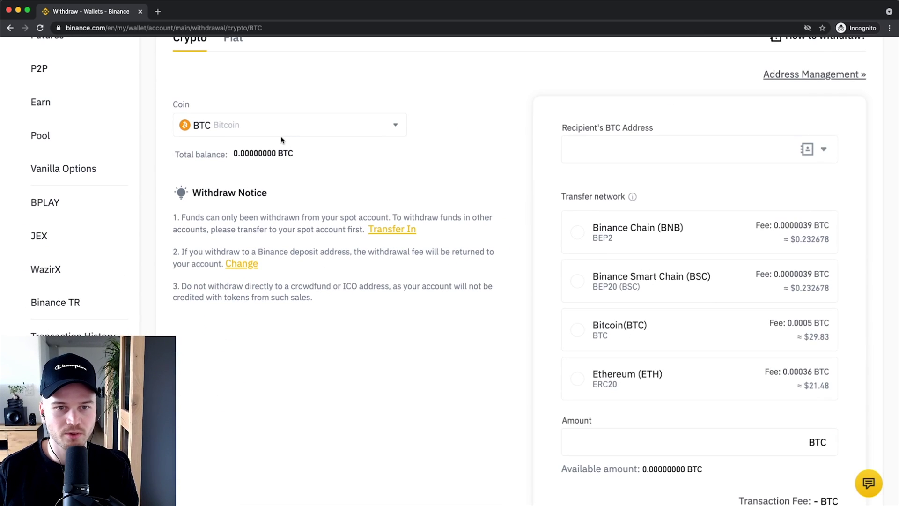
# Activate the recipient's BTC address field and select Bitcoin(BTC) as the transfer network
pyautogui.click(602, 156)
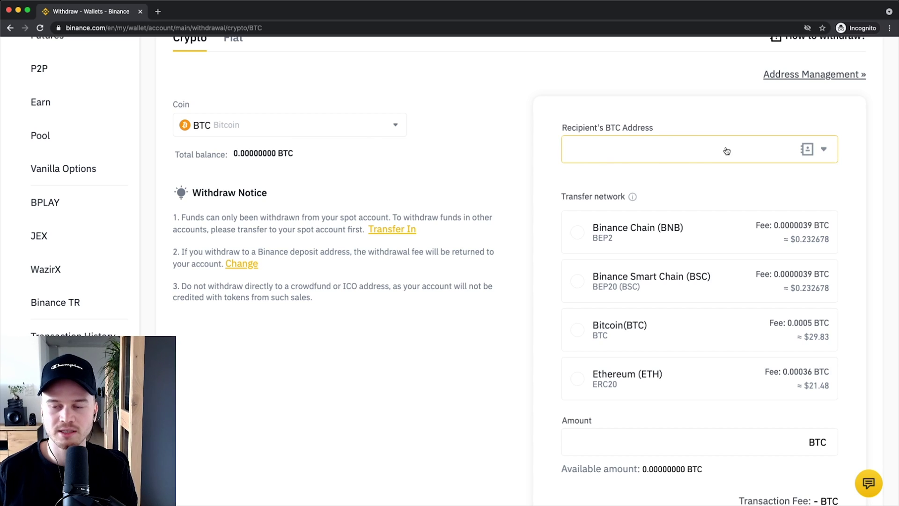
pyautogui.scroll(5, 727, 150)
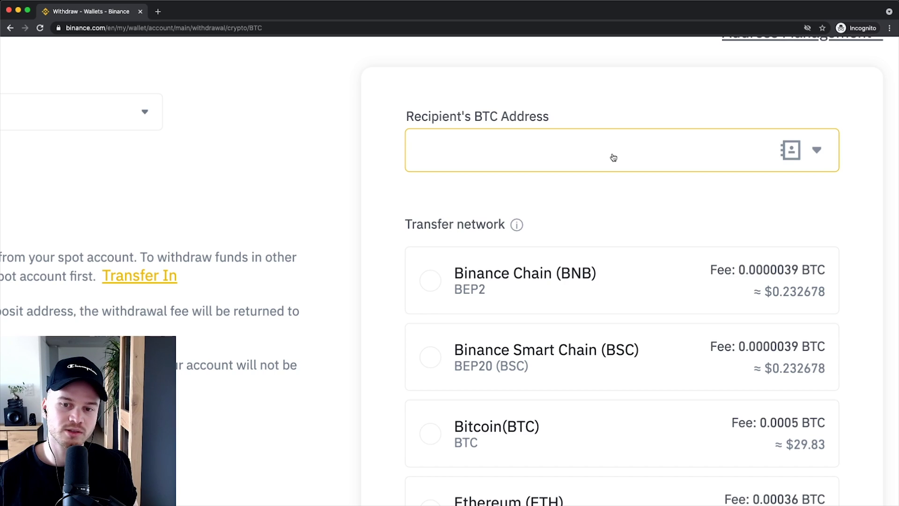
pyautogui.keyDown('ctrl'); pyautogui.scroll(-2, 611, 156); pyautogui.keyUp('ctrl')
pyautogui.scroll(-5, 615, 154)
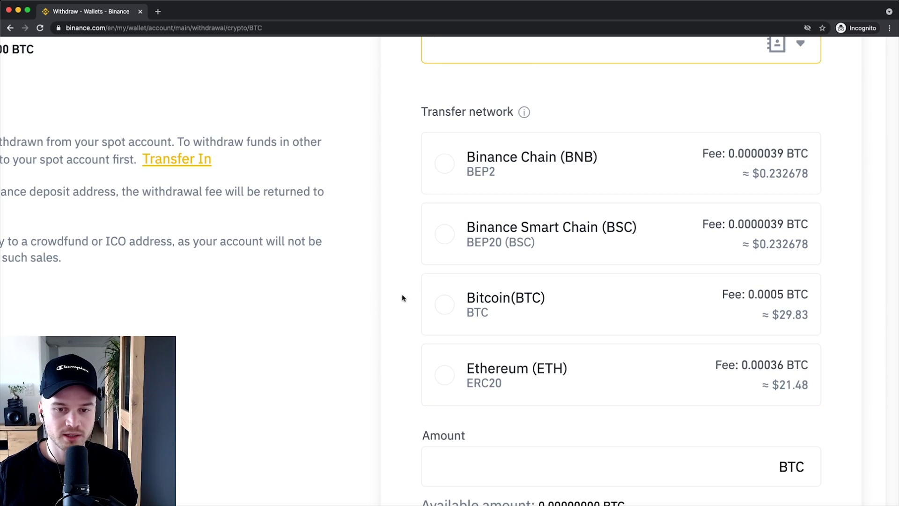
pyautogui.click(451, 298)
pyautogui.click(444, 344)
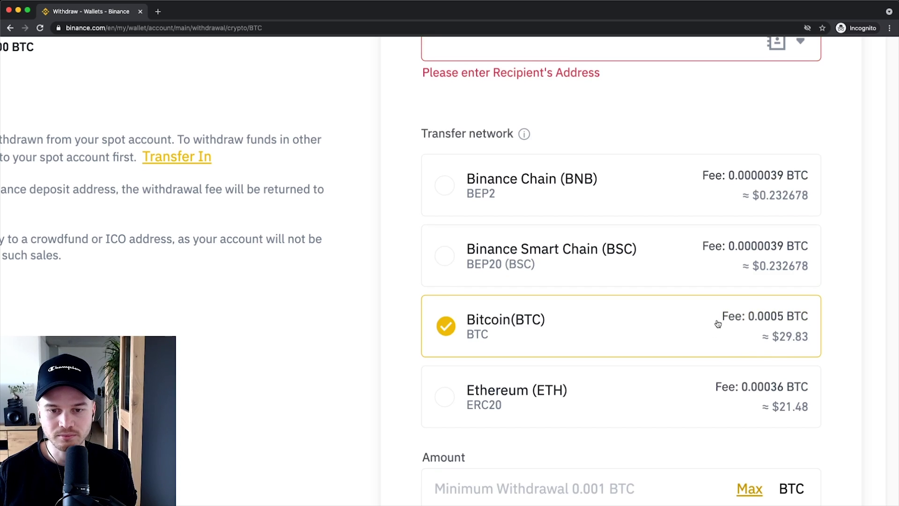
# Enter 0.5 BTC as the withdrawal amount
pyautogui.scroll(-5, 716, 322)
pyautogui.scroll(5, 668, 262)
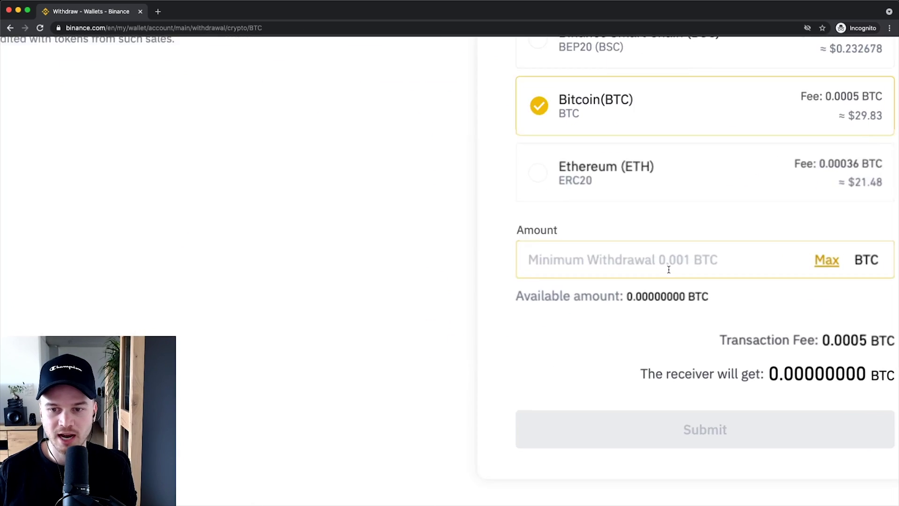
pyautogui.hscroll(2, 670, 269)
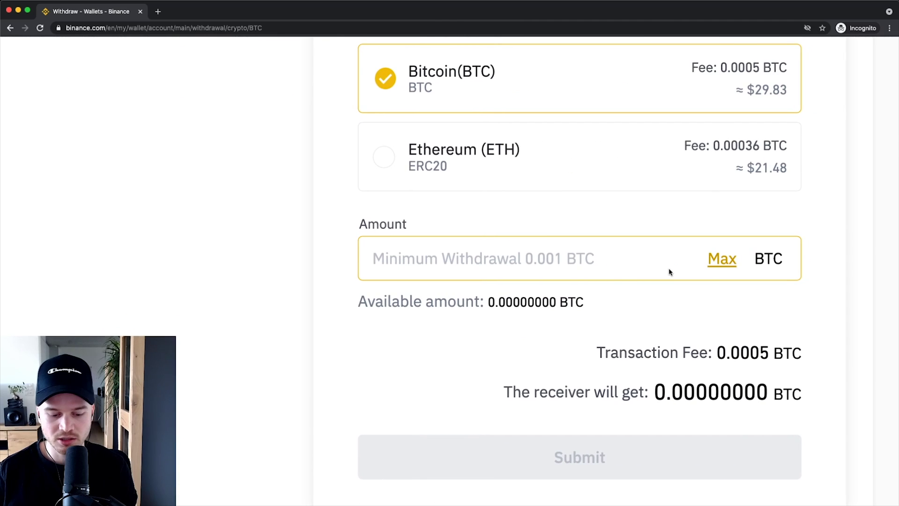
pyautogui.write('0.')
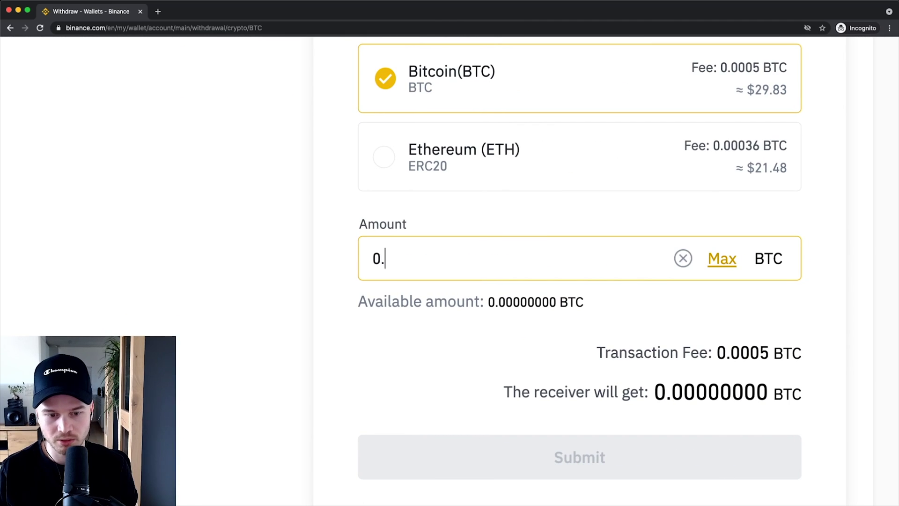
pyautogui.write('5')
pyautogui.click(291, 303)
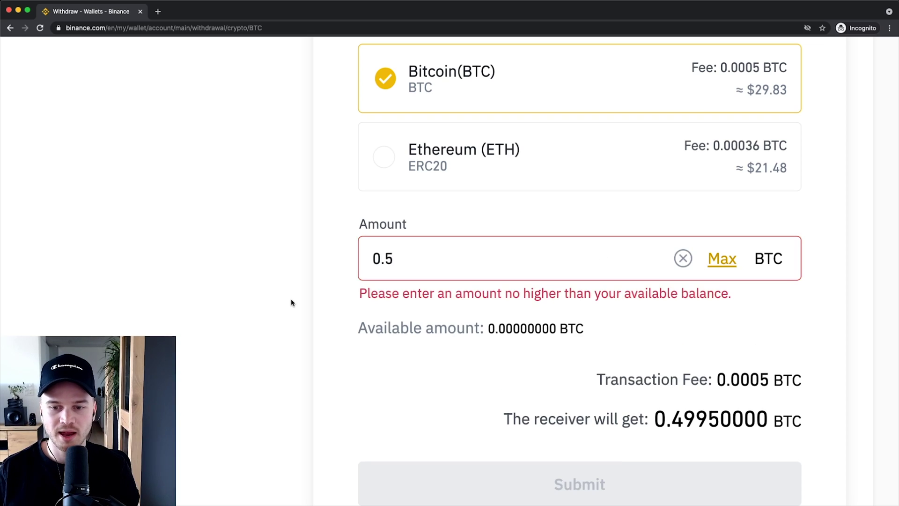
# Examine the transaction fee and the amount the receiver will get for the withdrawal
pyautogui.scroll(-3, 780, 393)
pyautogui.moveTo(649, 347); pyautogui.dragTo(791, 351)
pyautogui.scroll(5, 763, 322)
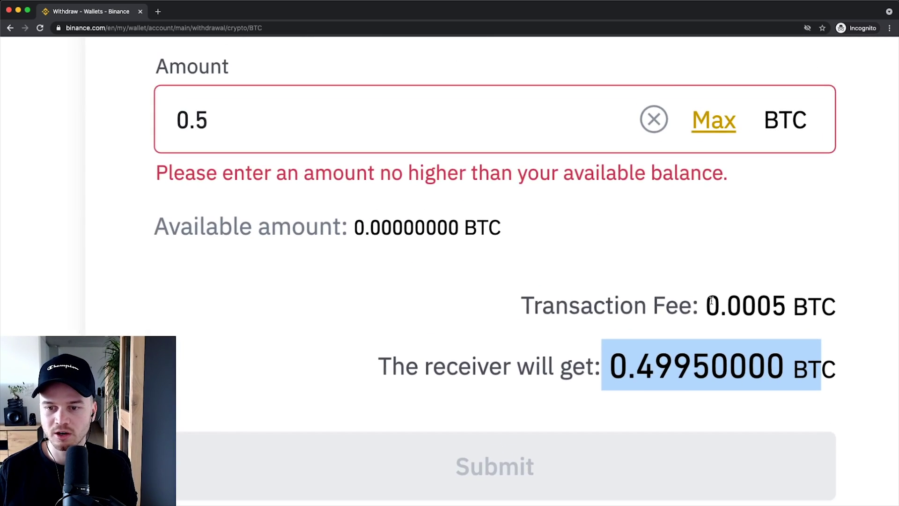
pyautogui.moveTo(719, 304); pyautogui.dragTo(807, 309)
pyautogui.scroll(-5, 811, 303)
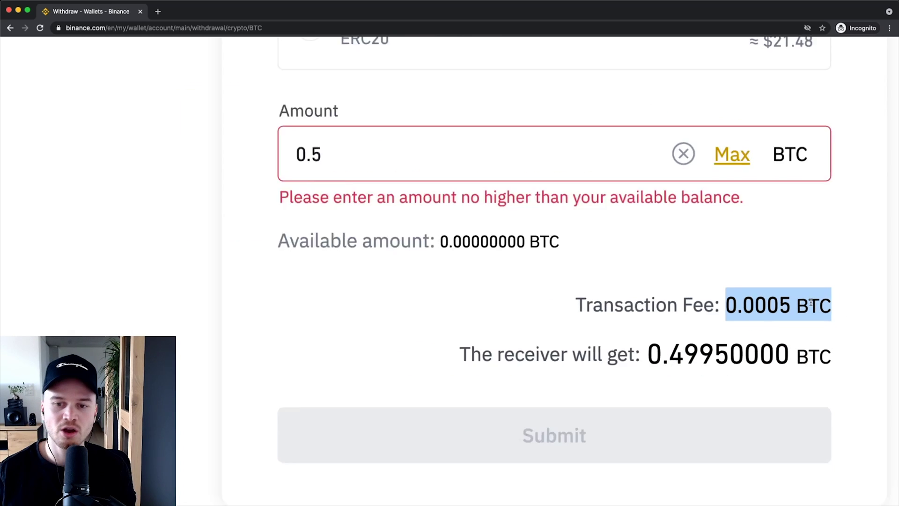
pyautogui.scroll(-5, 810, 303)
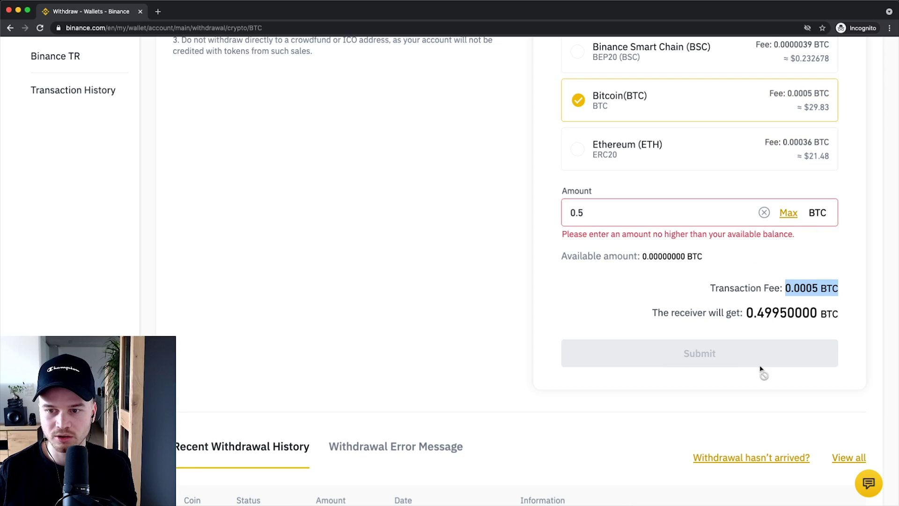
pyautogui.scroll(5, 760, 369)
pyautogui.scroll(-5, 710, 351)
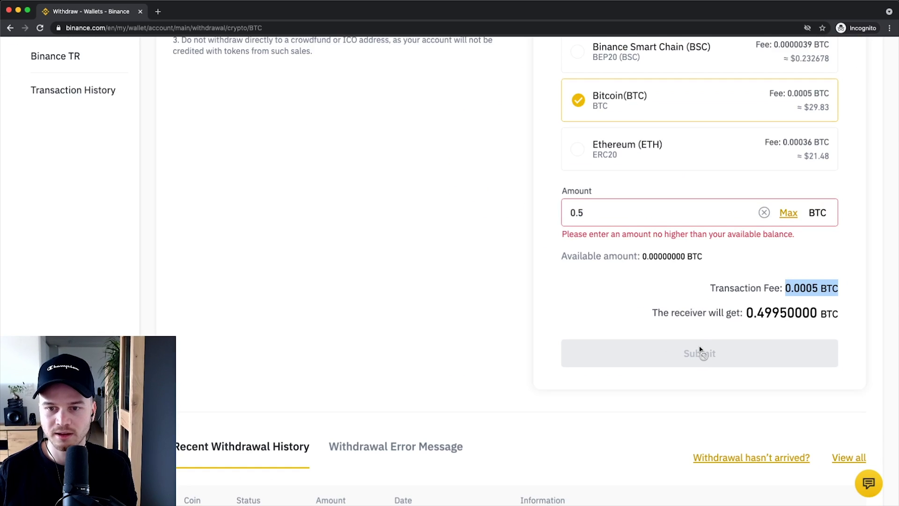
pyautogui.scroll(2, 700, 348)
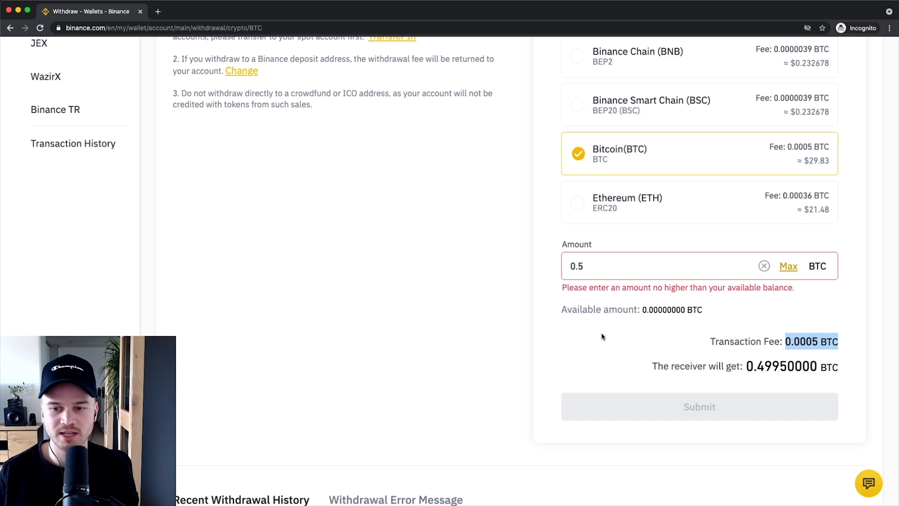
pyautogui.scroll(8, 602, 335)
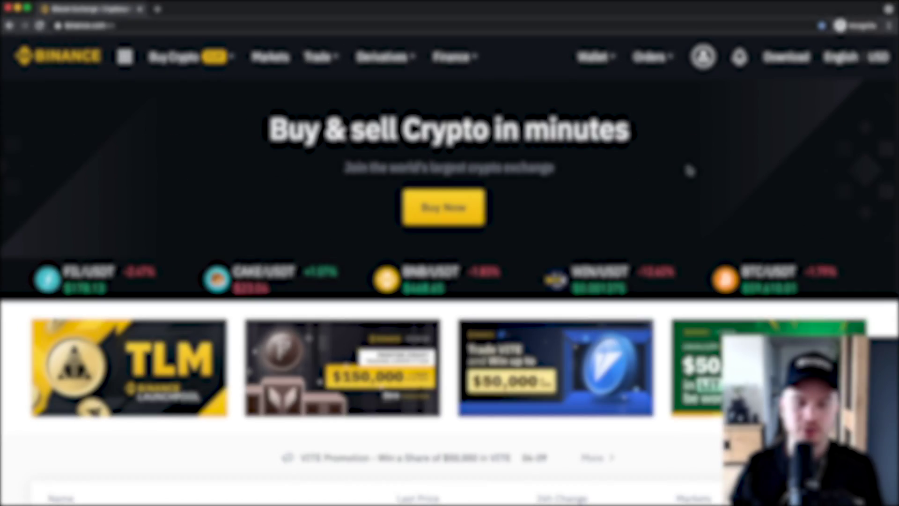
# Open the Convert trading page to reach its conversion form
pyautogui.moveTo(328, 63)
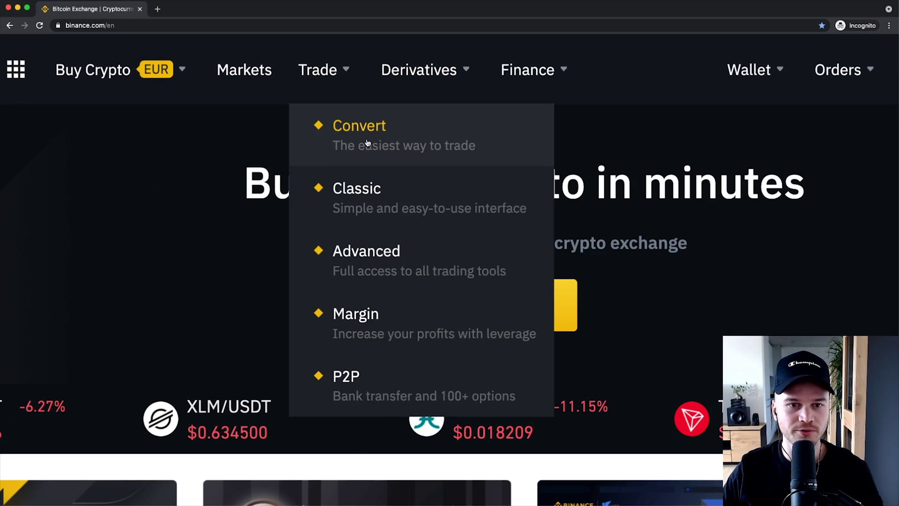
pyautogui.click(449, 136)
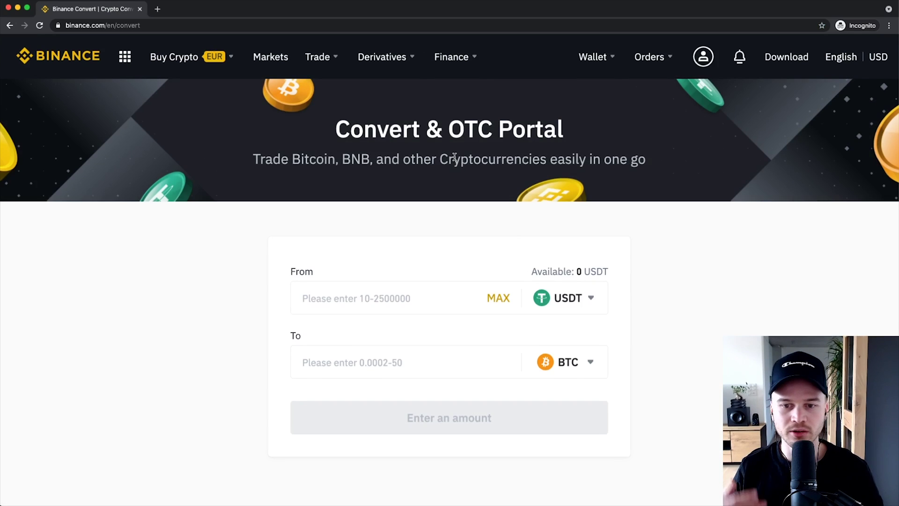
pyautogui.scroll(-3, 454, 157)
pyautogui.press('super+equal')
pyautogui.press('super+equal')
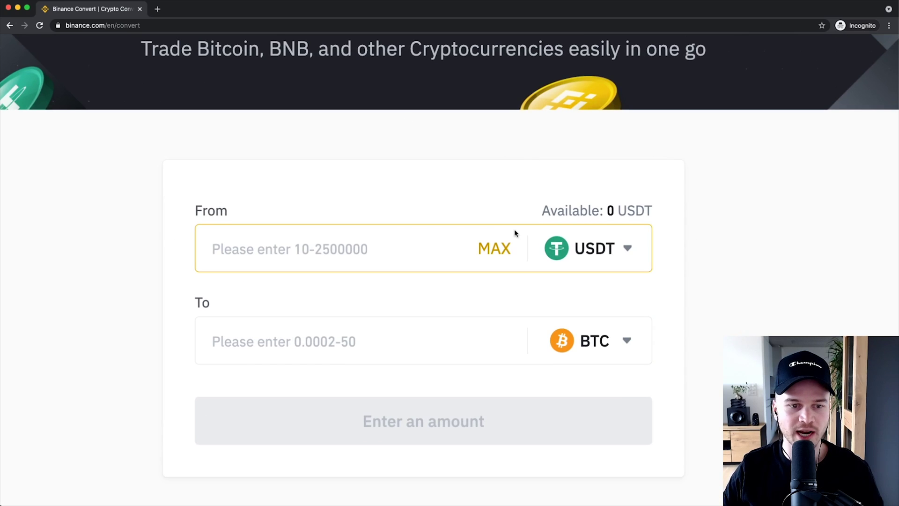
pyautogui.scroll(-1, 514, 229)
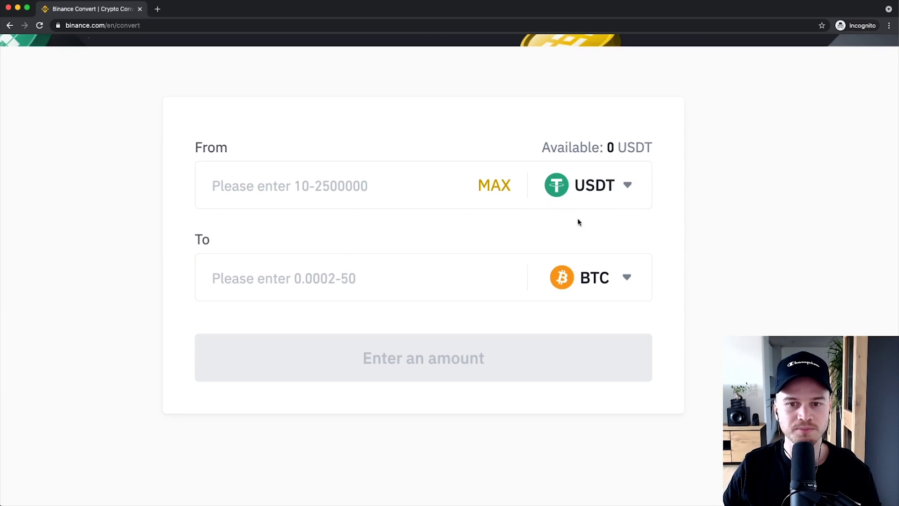
# Set the conversion's source coin to BTC and its target currency to EUR
pyautogui.click(604, 189)
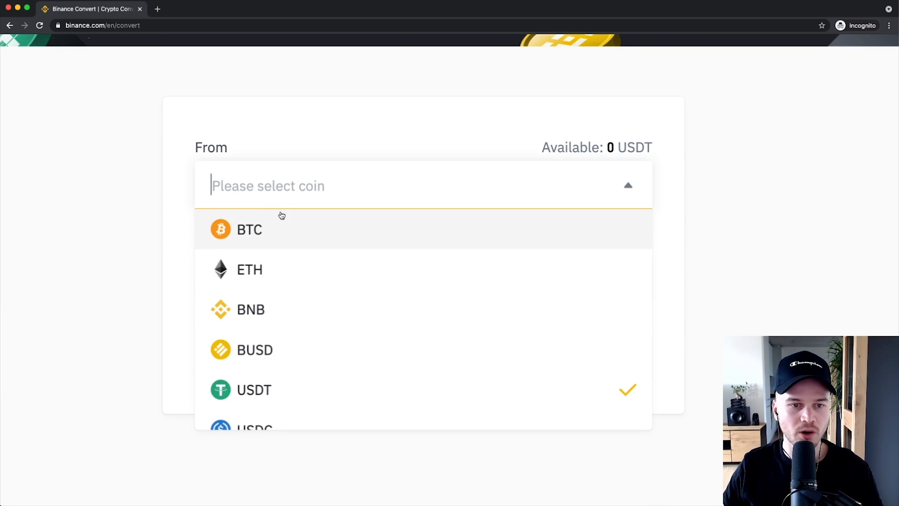
pyautogui.click(251, 230)
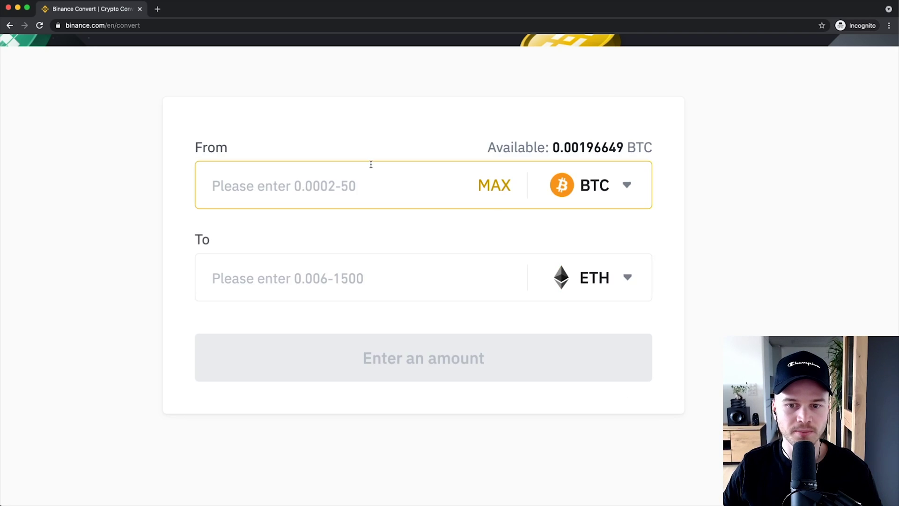
pyautogui.click(591, 285)
pyautogui.scroll(-1, 285, 361)
pyautogui.scroll(1, 281, 352)
pyautogui.click(744, 281)
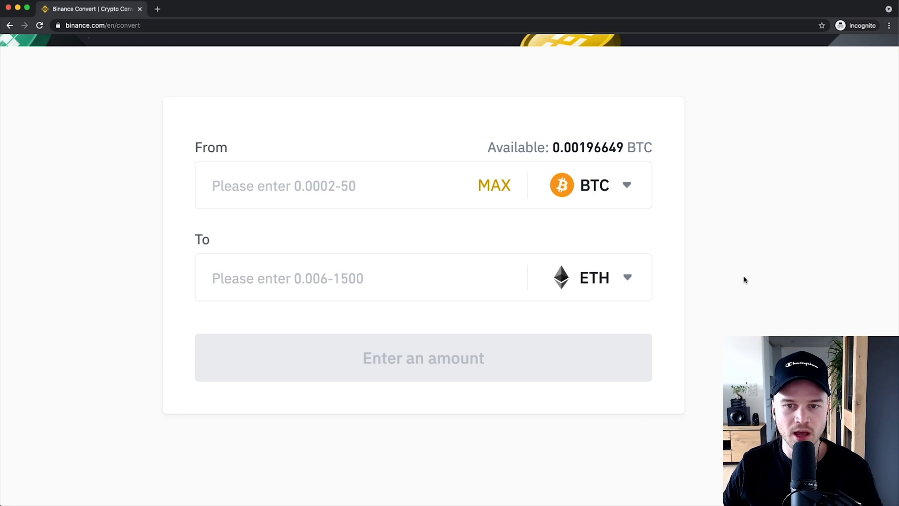
pyautogui.click(591, 277)
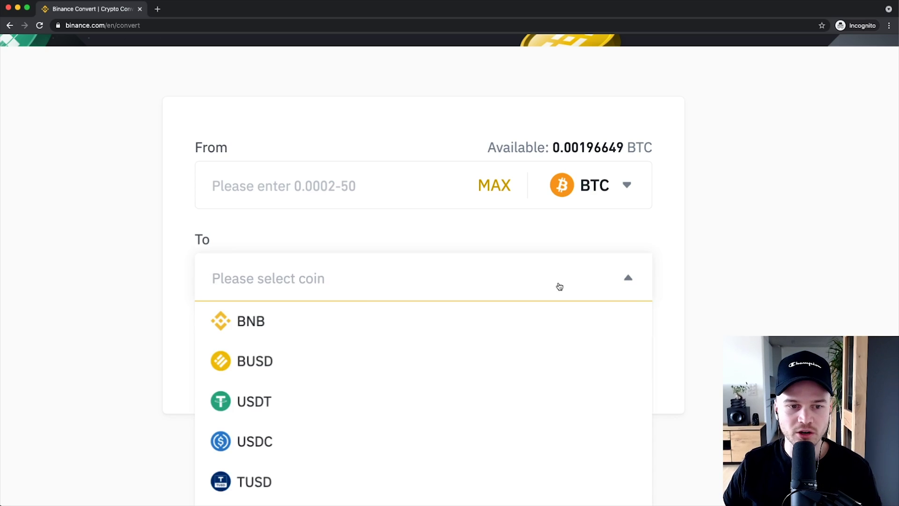
pyautogui.write('eur')
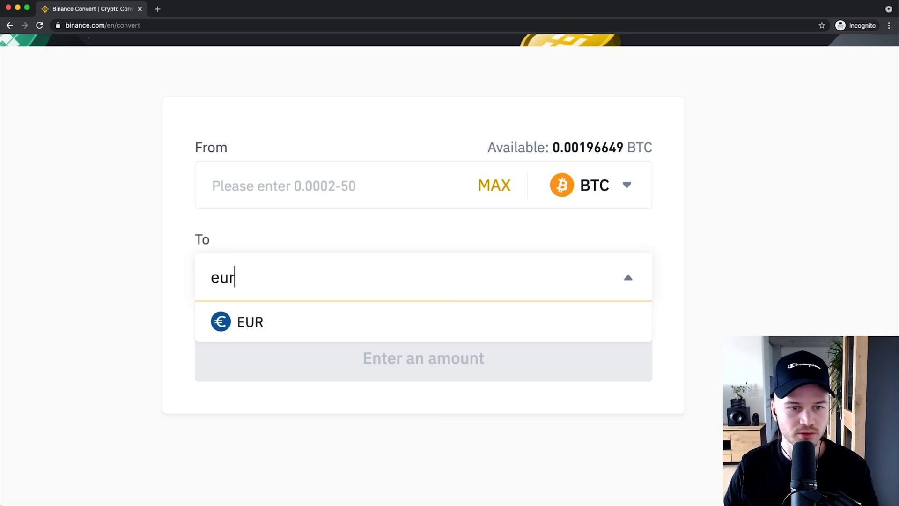
pyautogui.click(380, 322)
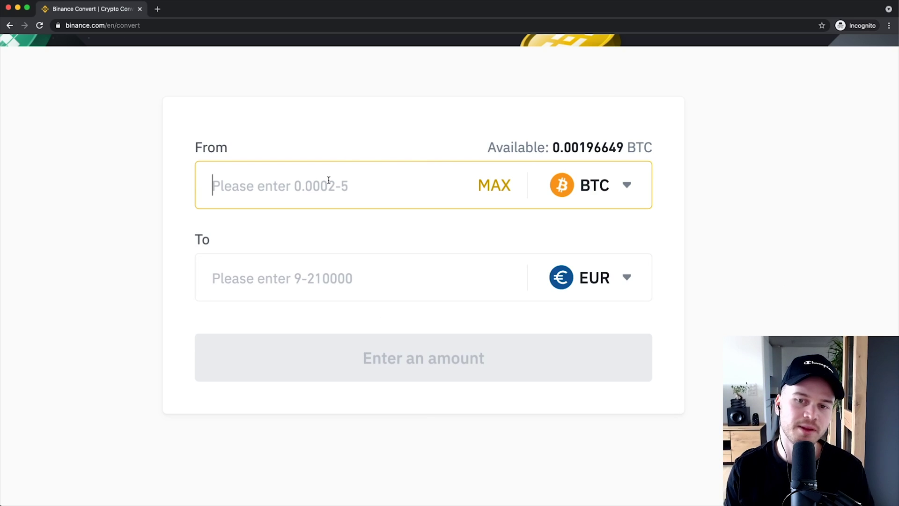
# Check the BTC balance available for the conversion
pyautogui.moveTo(554, 146); pyautogui.dragTo(651, 148)
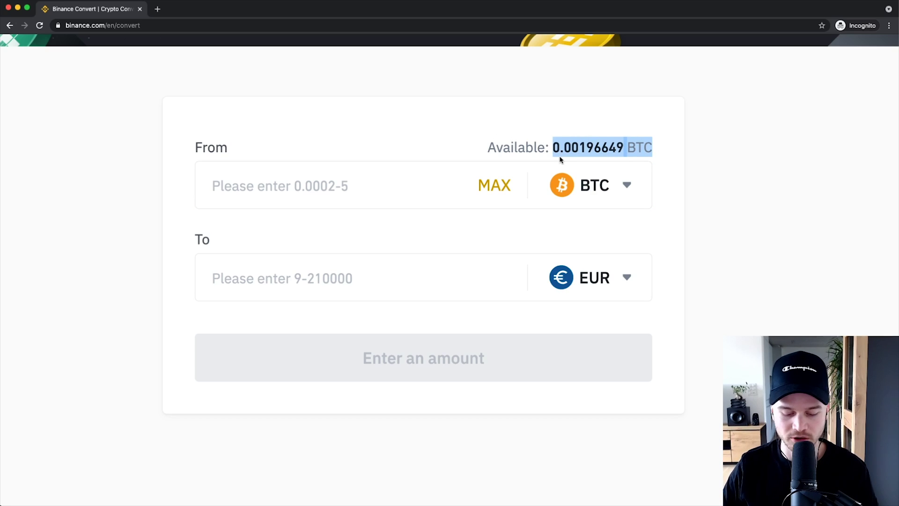
pyautogui.click(428, 146)
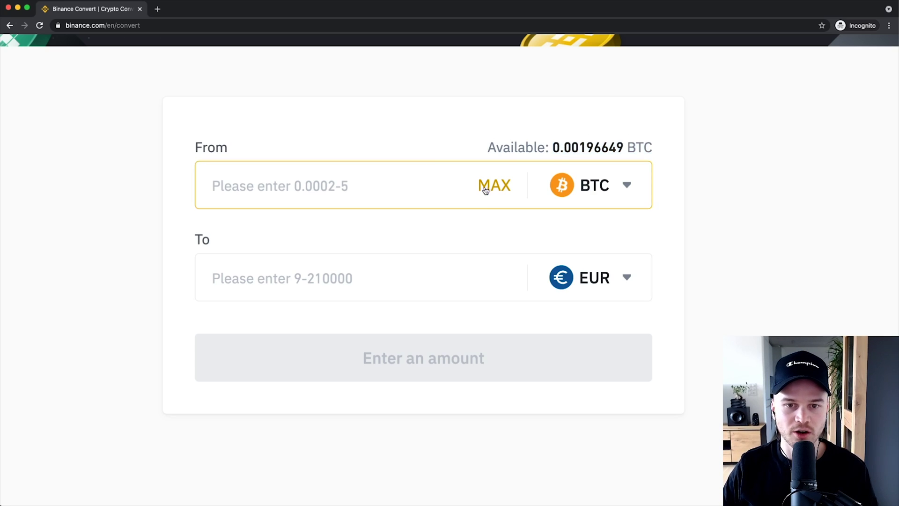
# Set the BTC amount to convert to the full available balance, 0.00196649 BTC
pyautogui.click(484, 187)
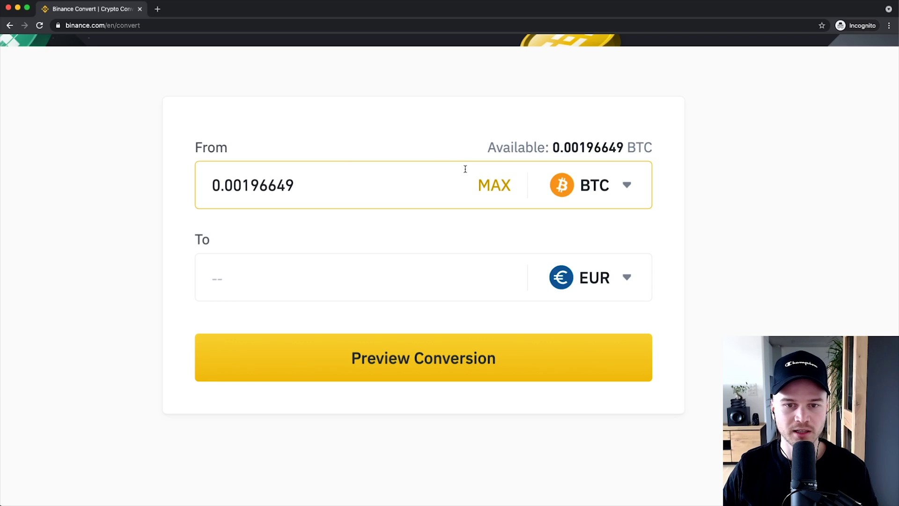
pyautogui.moveTo(333, 182); pyautogui.dragTo(189, 186)
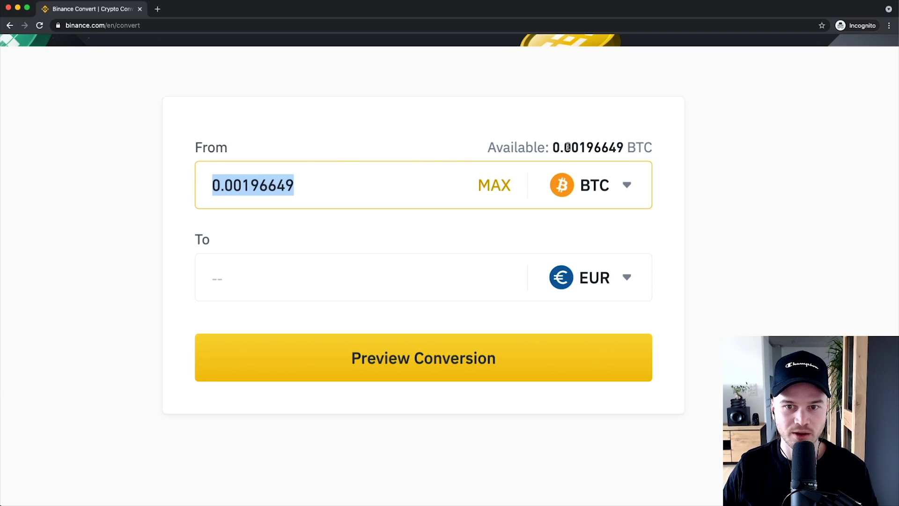
pyautogui.click(768, 154)
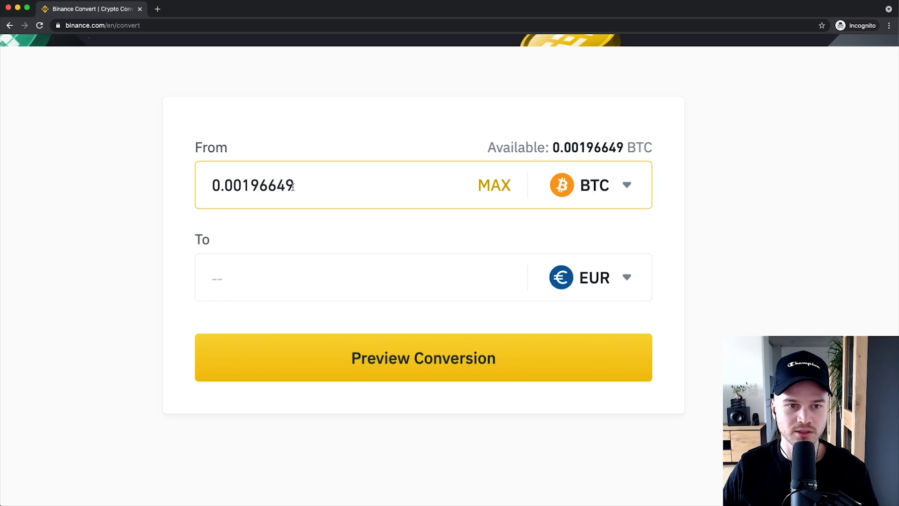
pyautogui.click(345, 266)
pyautogui.click(128, 263)
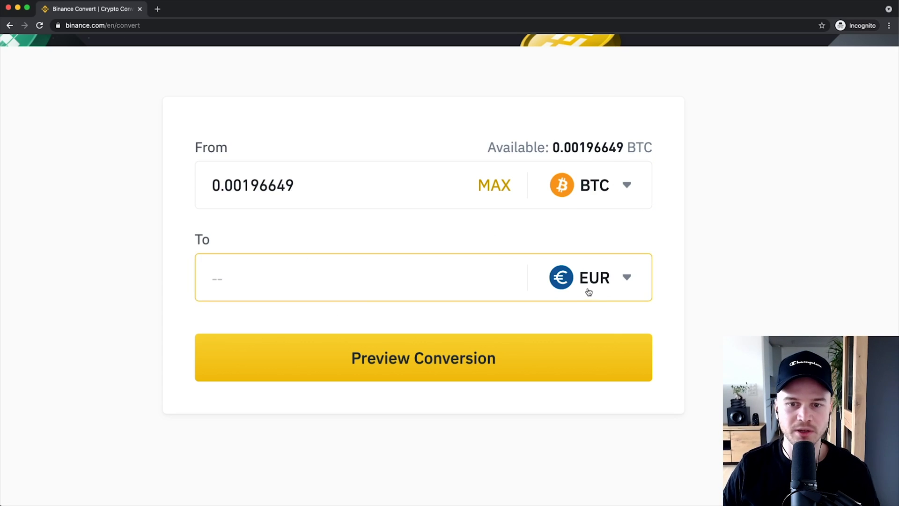
# Preview the BTC to EUR conversion and check the EUR amount offered
pyautogui.press('super+minus')
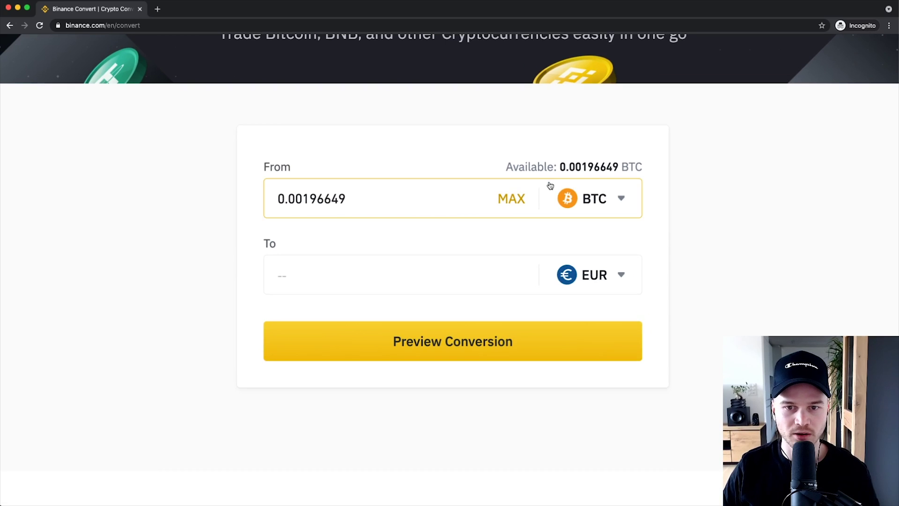
pyautogui.press('super+minus')
pyautogui.press('super+minus')
pyautogui.click(461, 300)
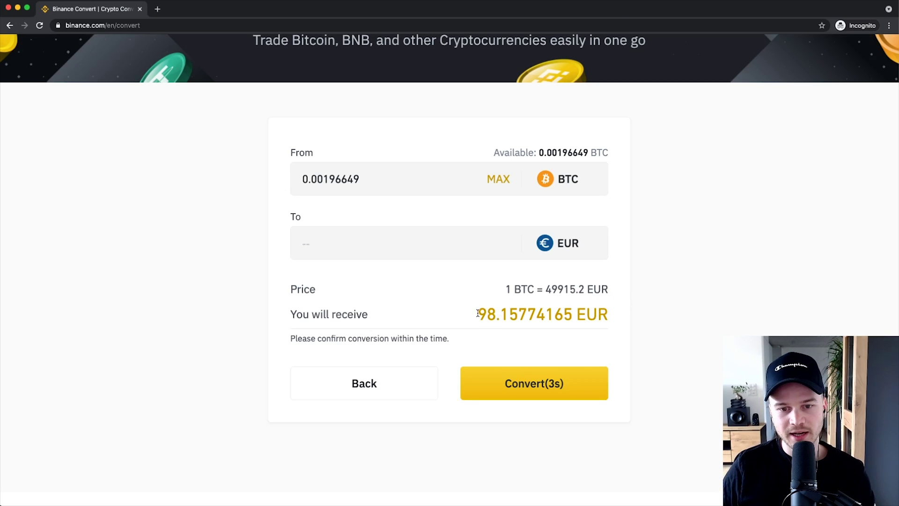
pyautogui.moveTo(476, 313); pyautogui.dragTo(564, 312)
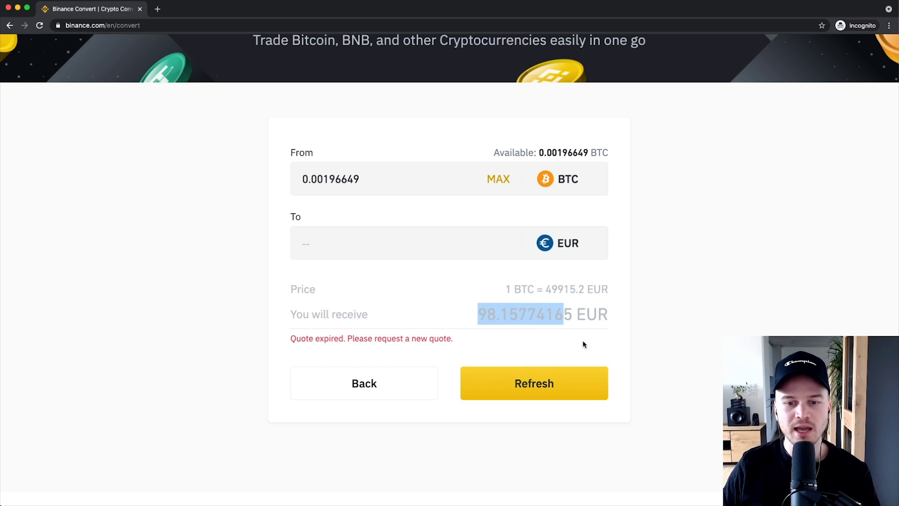
# Refresh the expired conversion quote and examine its BTC price and the EUR amount to receive
pyautogui.click(524, 383)
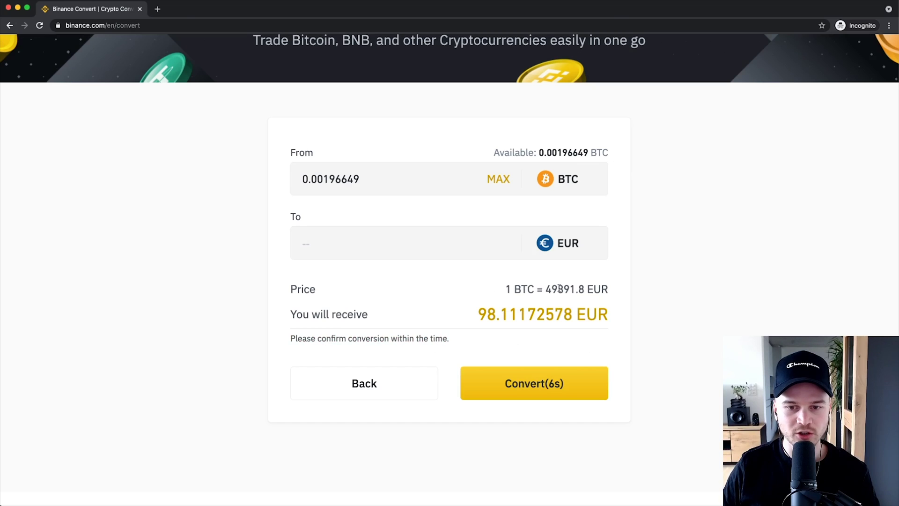
pyautogui.scroll(-1, 535, 300)
pyautogui.scroll(3, 530, 303)
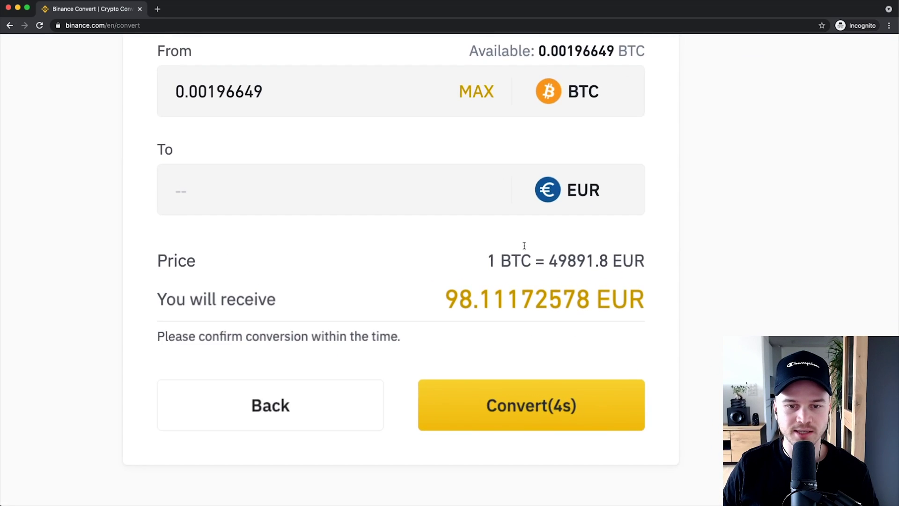
pyautogui.scroll(-2, 524, 241)
pyautogui.scroll(-1, 524, 241)
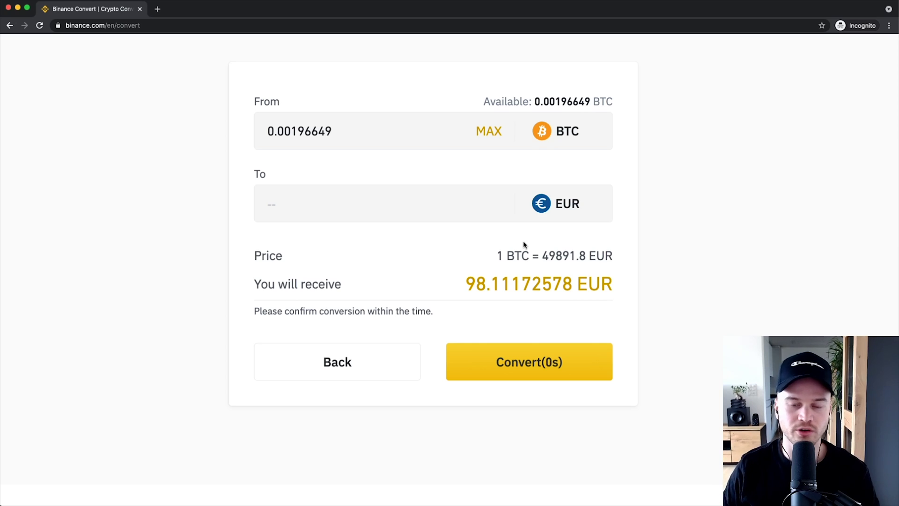
pyautogui.scroll(-1, 519, 237)
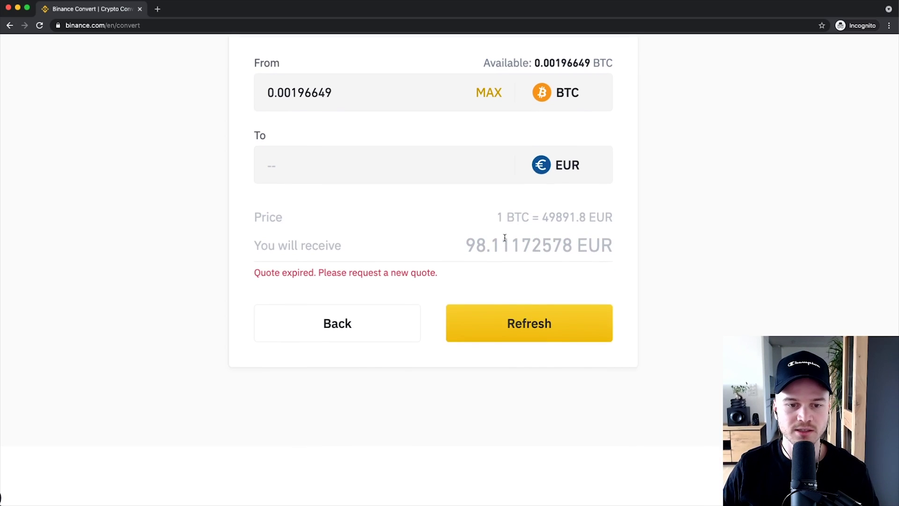
# Request a new quote and confirm the BTC to EUR conversion before it expires
pyautogui.click(514, 321)
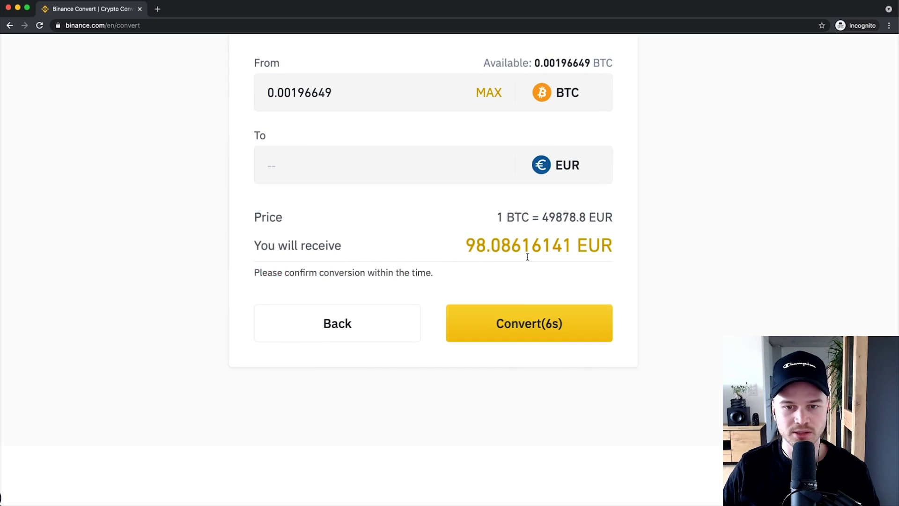
pyautogui.scroll(2, 536, 196)
pyautogui.click(518, 400)
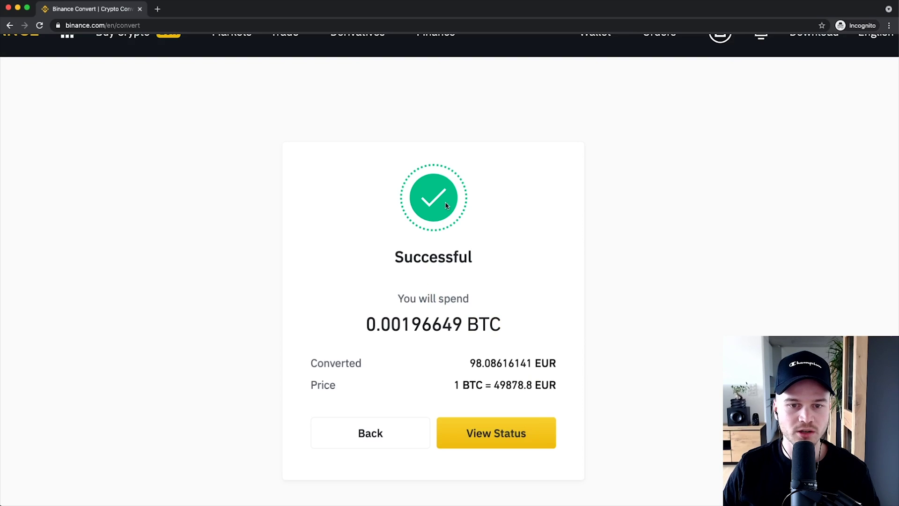
# Examine the conversion's status, the BTC spent and the EUR amount converted
pyautogui.moveTo(394, 261); pyautogui.dragTo(502, 261)
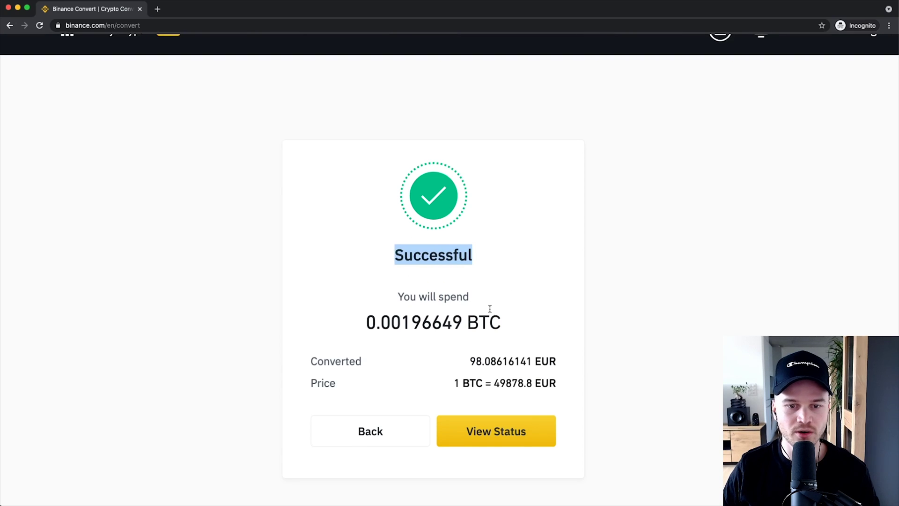
pyautogui.scroll(-2, 487, 291)
pyautogui.moveTo(365, 251); pyautogui.dragTo(586, 281)
pyautogui.scroll(-1, 555, 283)
pyautogui.scroll(-2, 586, 281)
pyautogui.click(592, 233)
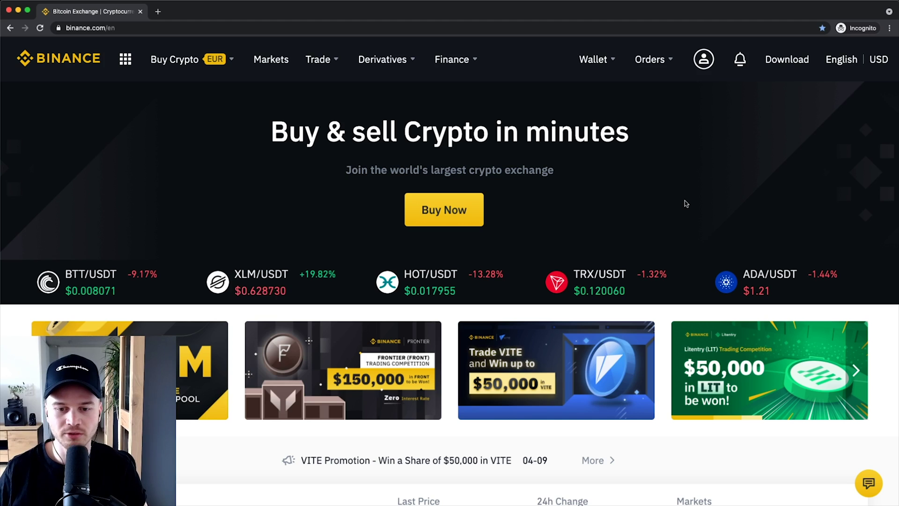
# Go to the wallet overview and open the fiat withdrawal form for EUR
pyautogui.moveTo(614, 61)
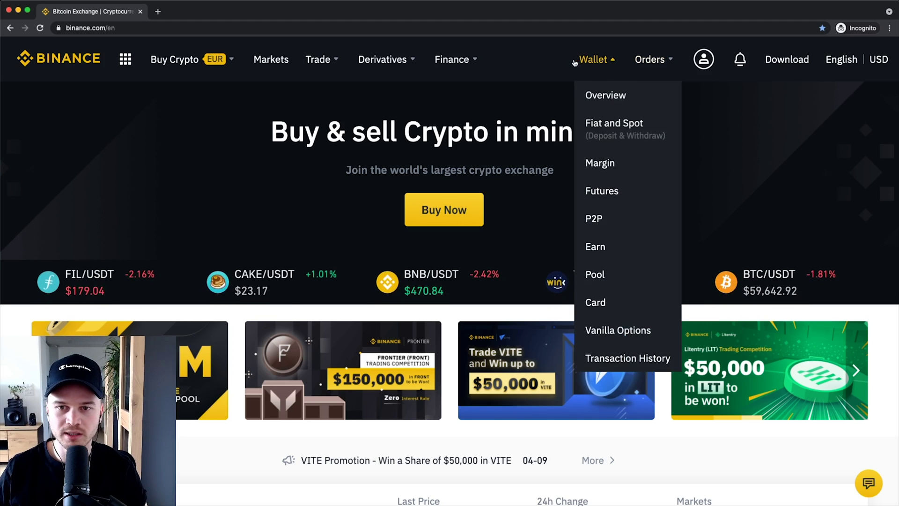
pyautogui.click(611, 110)
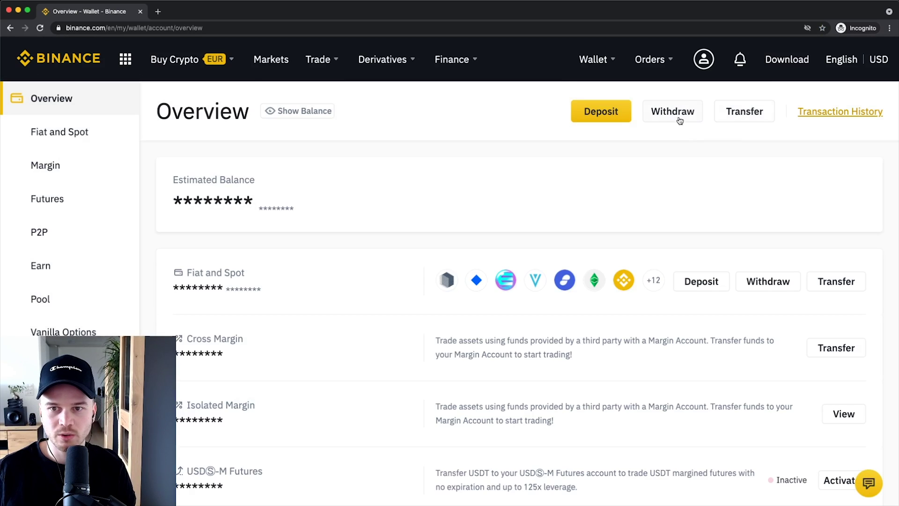
pyautogui.click(690, 115)
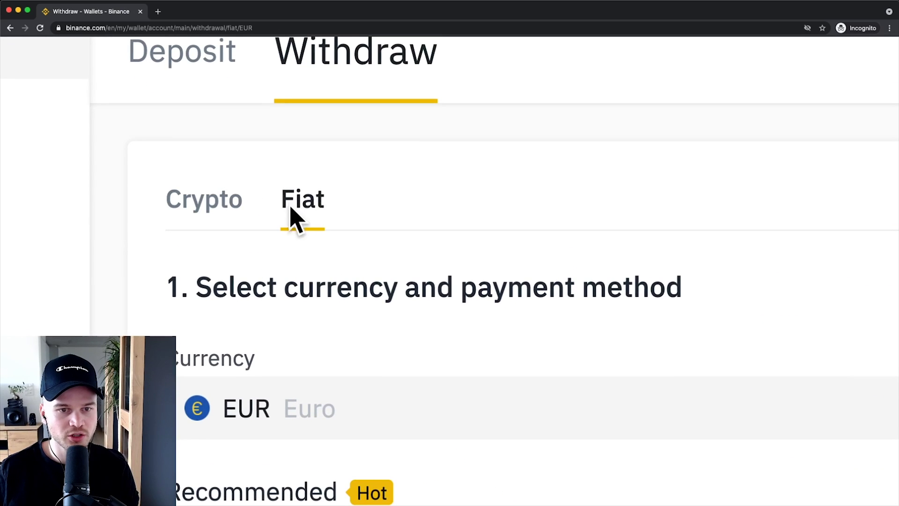
pyautogui.scroll(-3, 281, 215)
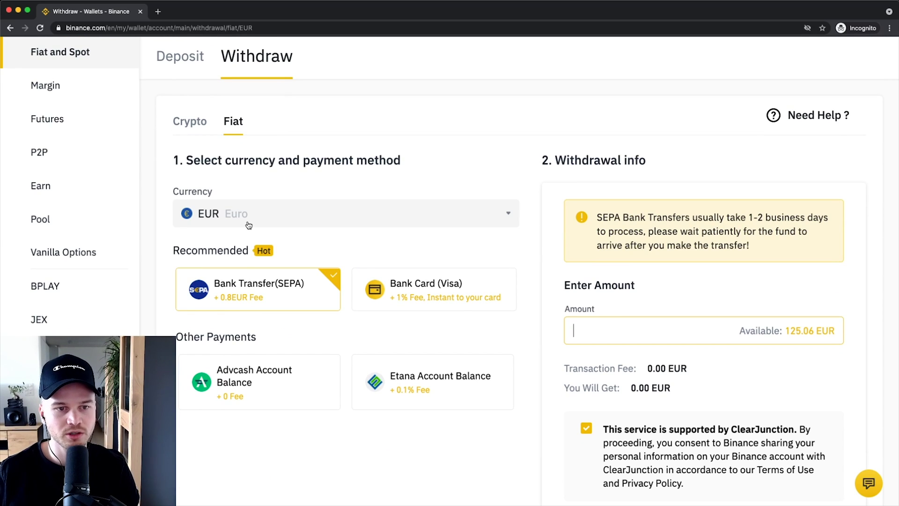
# Look through the fiat currencies available for withdrawal and the SEPA bank transfer option for EUR
pyautogui.click(248, 219)
pyautogui.scroll(-1, 253, 374)
pyautogui.scroll(1, 261, 332)
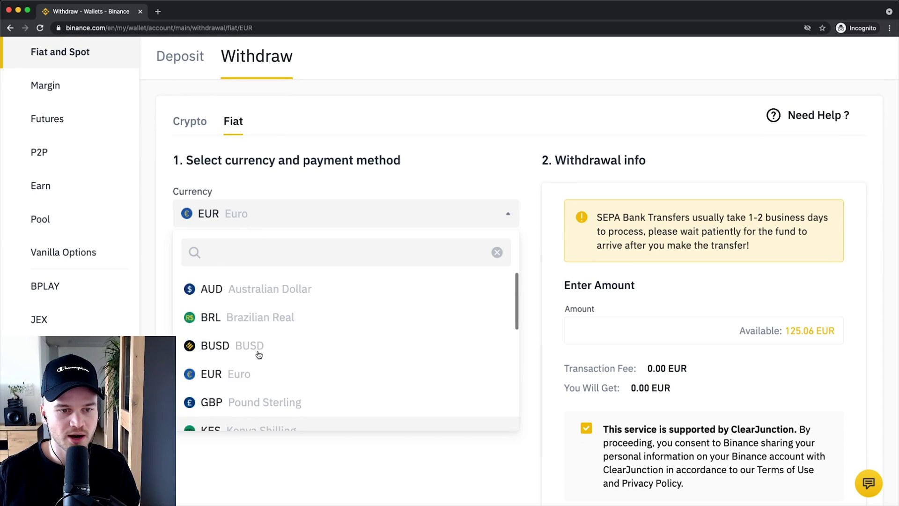
pyautogui.click(389, 180)
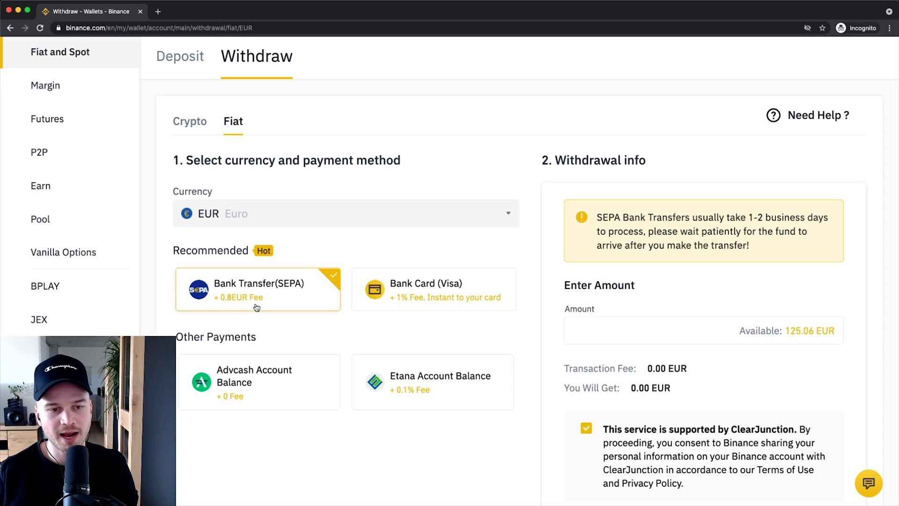
pyautogui.scroll(3, 259, 302)
pyautogui.scroll(-3, 272, 293)
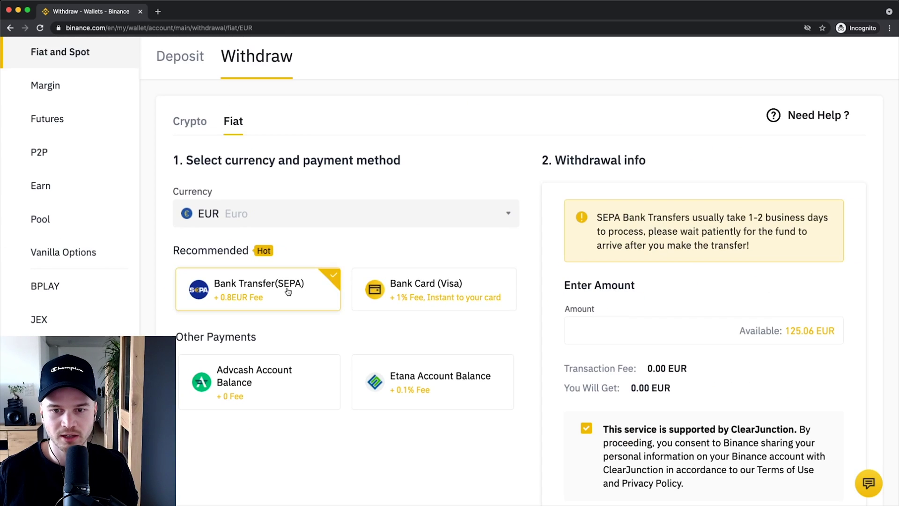
# Set the SEPA bank transfer withdrawal amount to 100 EUR
pyautogui.scroll(-2, 749, 258)
pyautogui.click(666, 230)
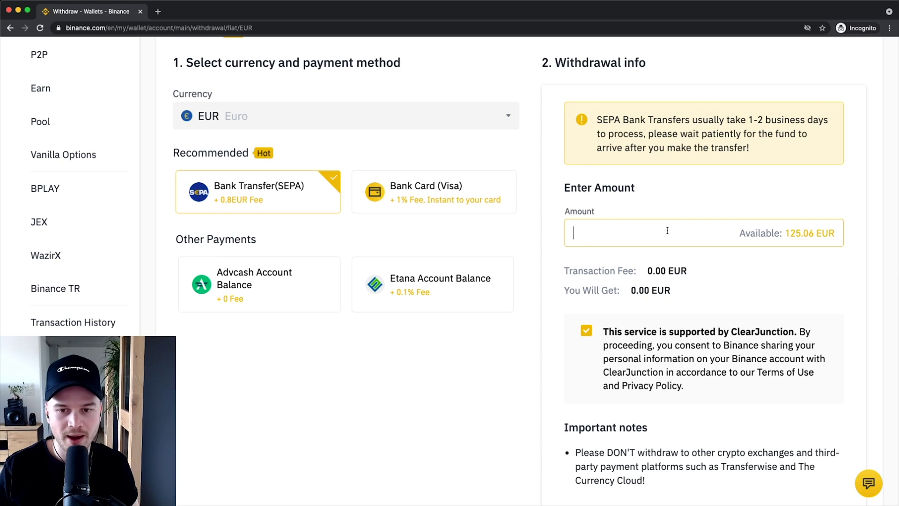
pyautogui.write('100')
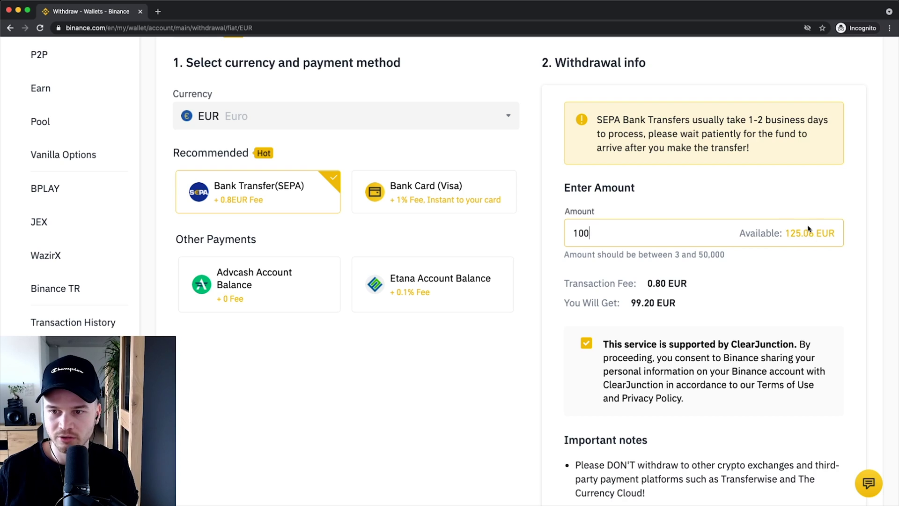
# Check the transaction fee and the maximum amount allowed for the EUR withdrawal
pyautogui.scroll(-3, 684, 238)
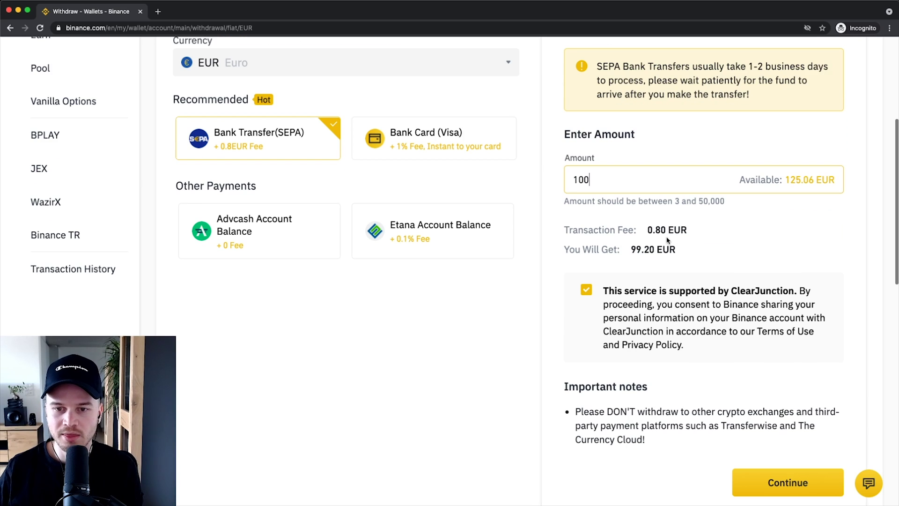
pyautogui.scroll(3, 670, 241)
pyautogui.scroll(2, 654, 231)
pyautogui.moveTo(636, 227); pyautogui.dragTo(742, 233)
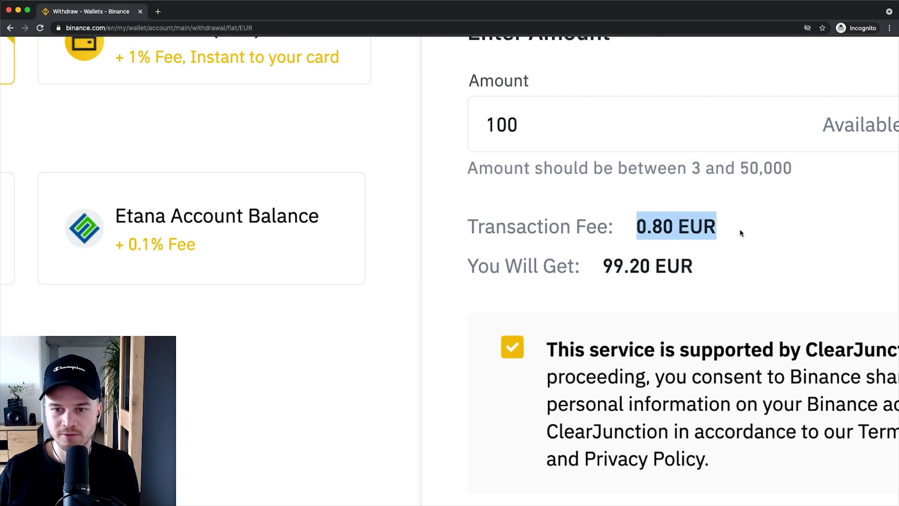
pyautogui.click(765, 217)
pyautogui.moveTo(740, 167); pyautogui.dragTo(810, 170)
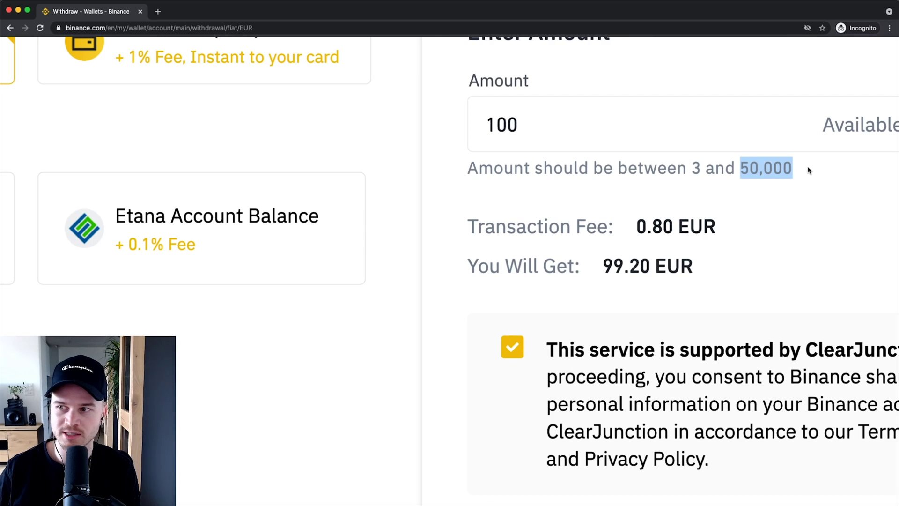
pyautogui.hscroll(1, 807, 170)
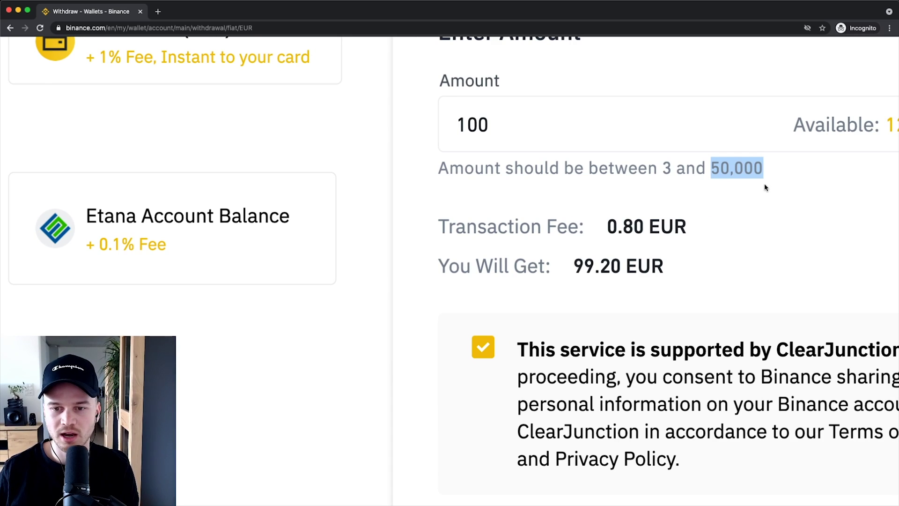
# Continue the 100 EUR withdrawal to the bank account details and open the Receiver's IBAN field for entry
pyautogui.scroll(-5, 766, 186)
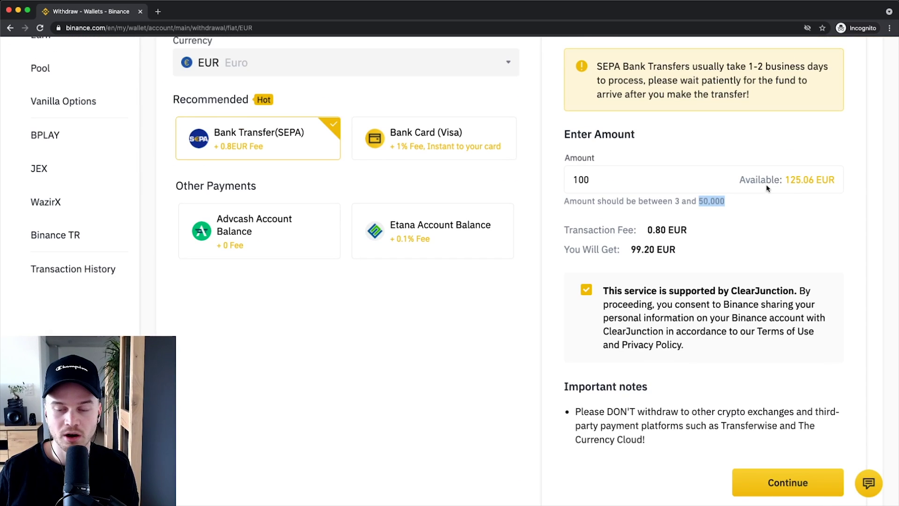
pyautogui.click(725, 214)
pyautogui.scroll(-1, 725, 215)
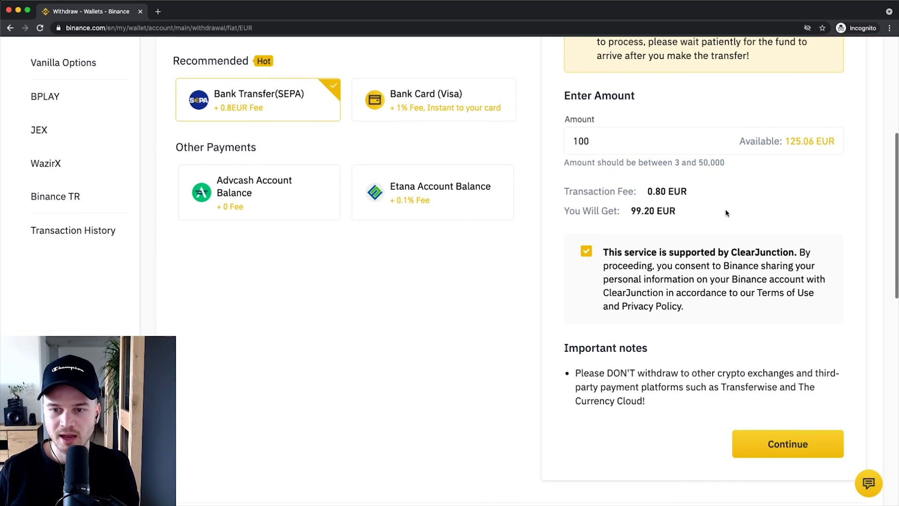
pyautogui.scroll(-3, 727, 213)
pyautogui.click(768, 385)
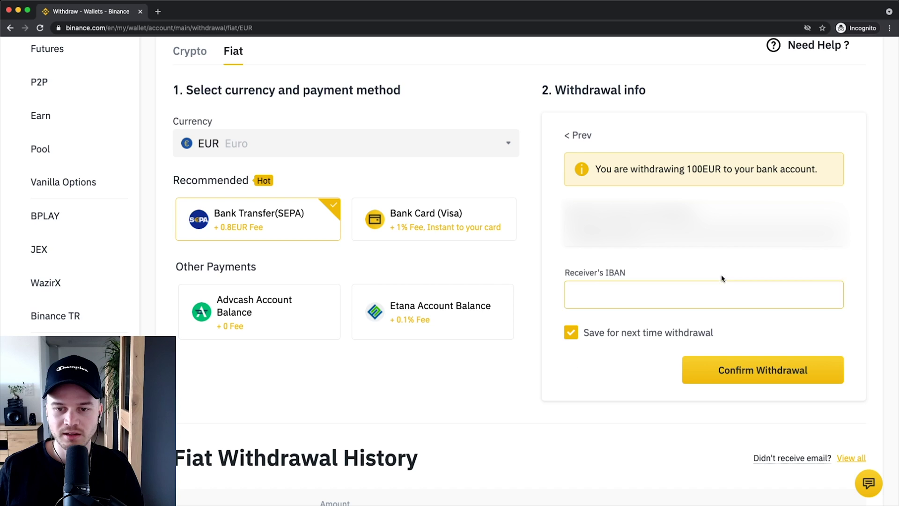
pyautogui.click(640, 286)
pyautogui.scroll(-1, 604, 287)
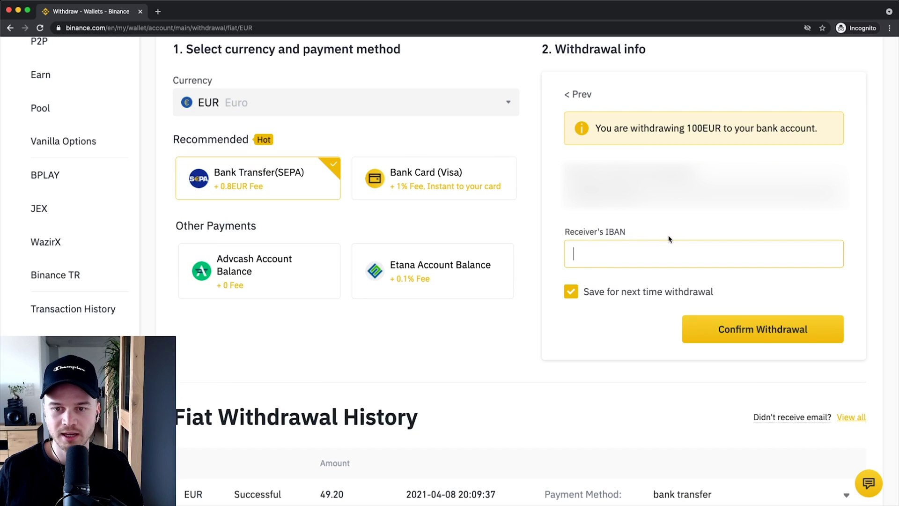